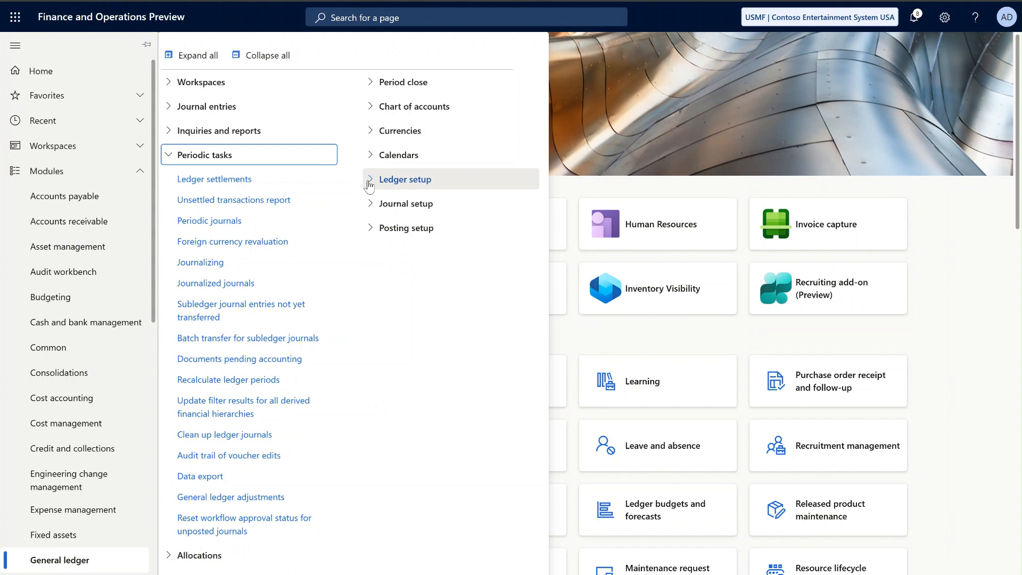
- Open the Ledger page under General ledger's Ledger setup and check the accounting and reporting currencies
{"action": "left_click", "coordinate": [370, 182]}
{"action": "left_click", "coordinate": [382, 206]}
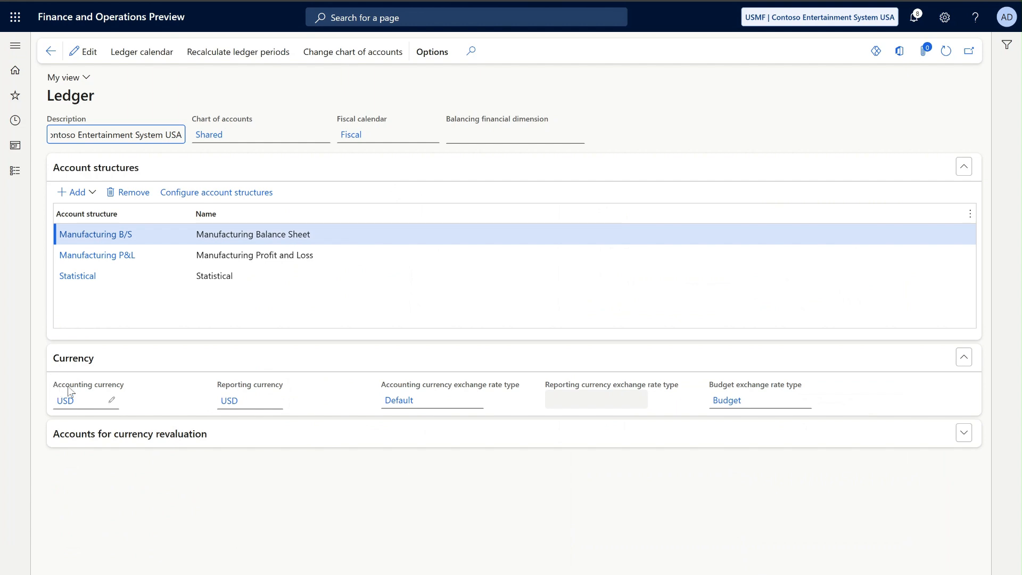
{"action": "mouse_move", "coordinate": [242, 392]}
- Open General ledger's Currency exchange rates, filter From currency by USD, and locate the EUR rate
{"action": "left_click", "coordinate": [15, 171]}
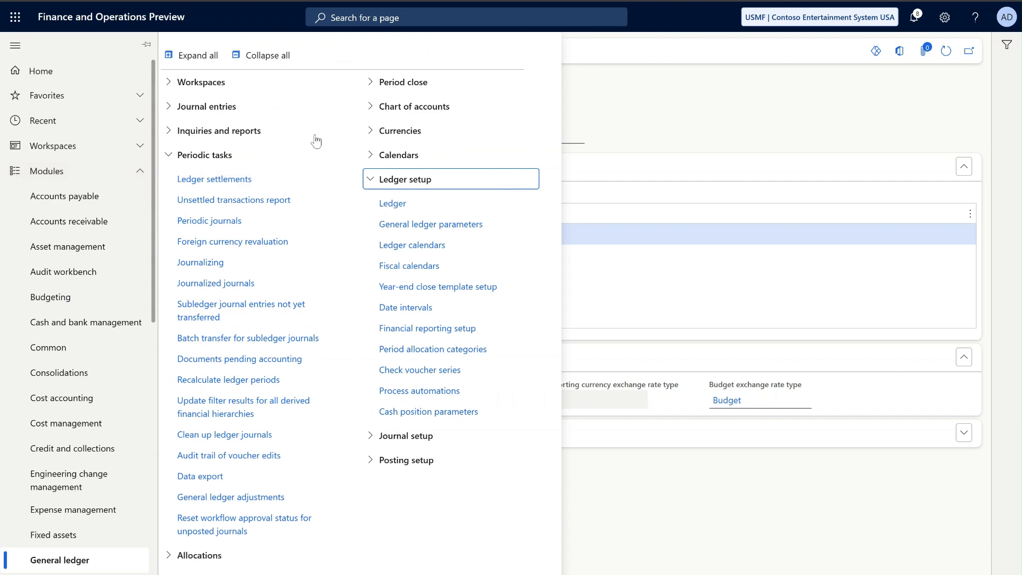
{"action": "left_click", "coordinate": [371, 133]}
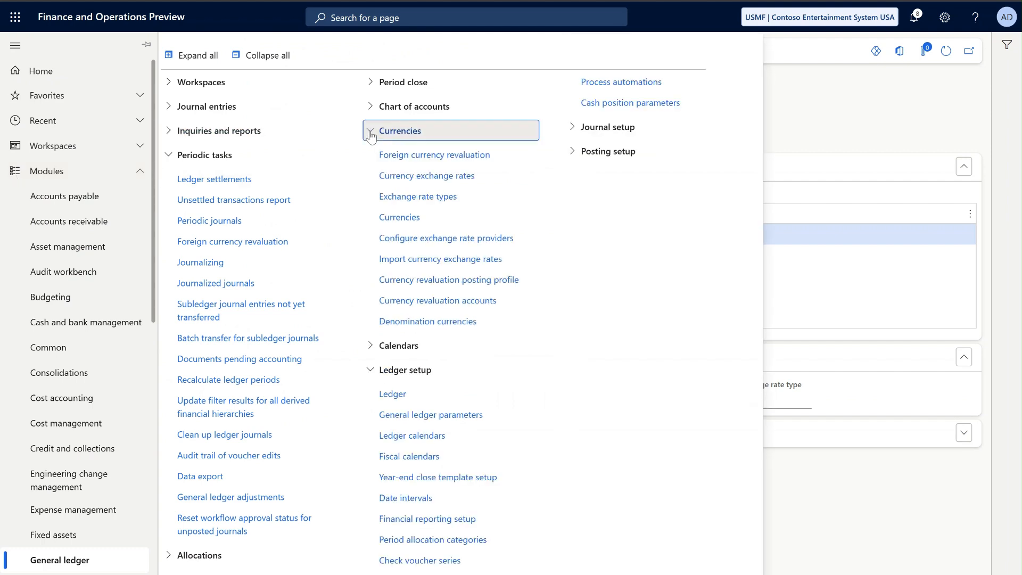
{"action": "left_click", "coordinate": [418, 181]}
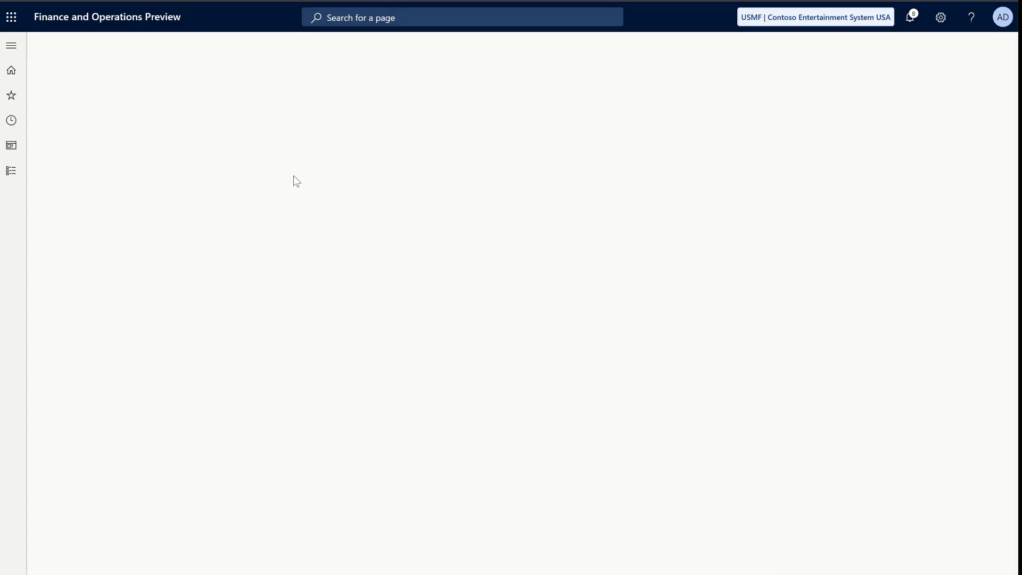
{"action": "left_click", "coordinate": [141, 90]}
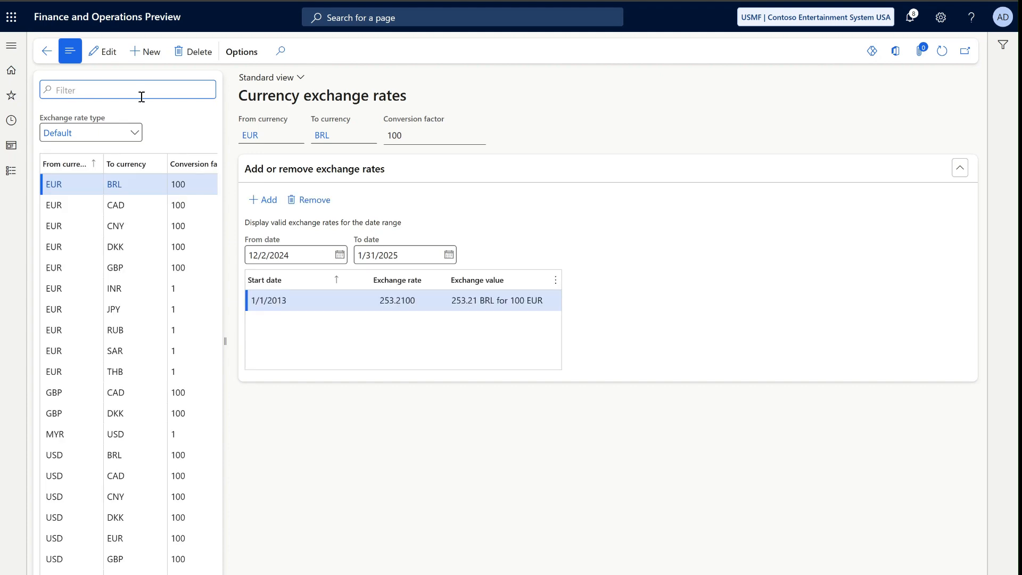
{"action": "type", "text": "USD"}
{"action": "key", "text": "Return"}
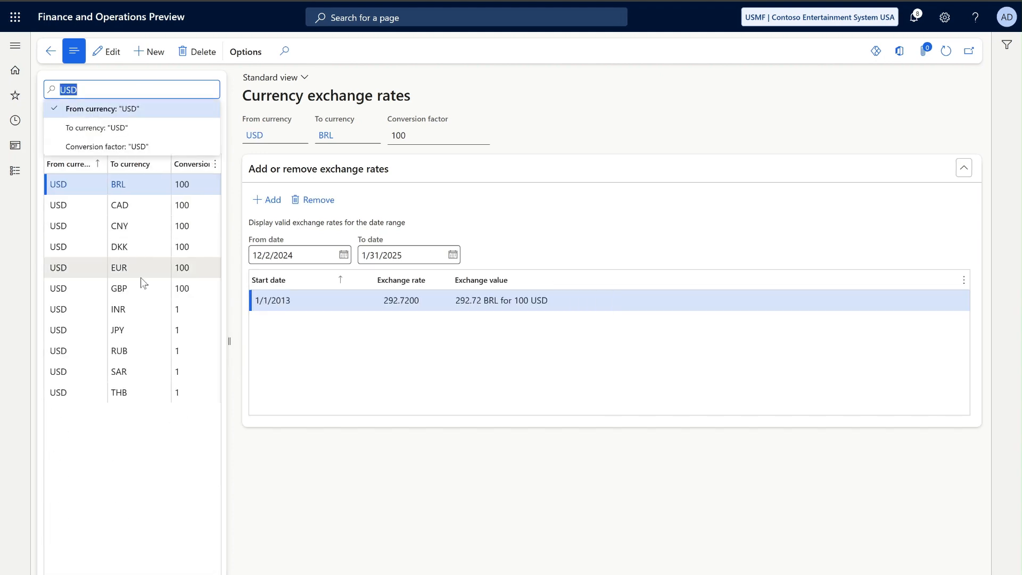
{"action": "mouse_move", "coordinate": [135, 268]}
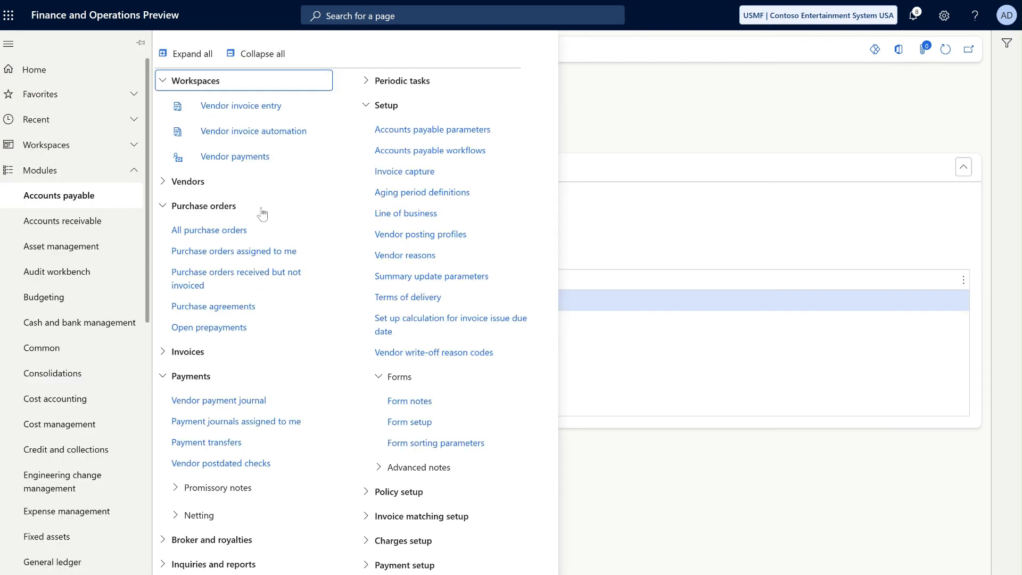
- Start a new purchase order from All purchase orders for vendor Acme Office Supplies, with warehouse 11
{"action": "left_click", "coordinate": [229, 230]}
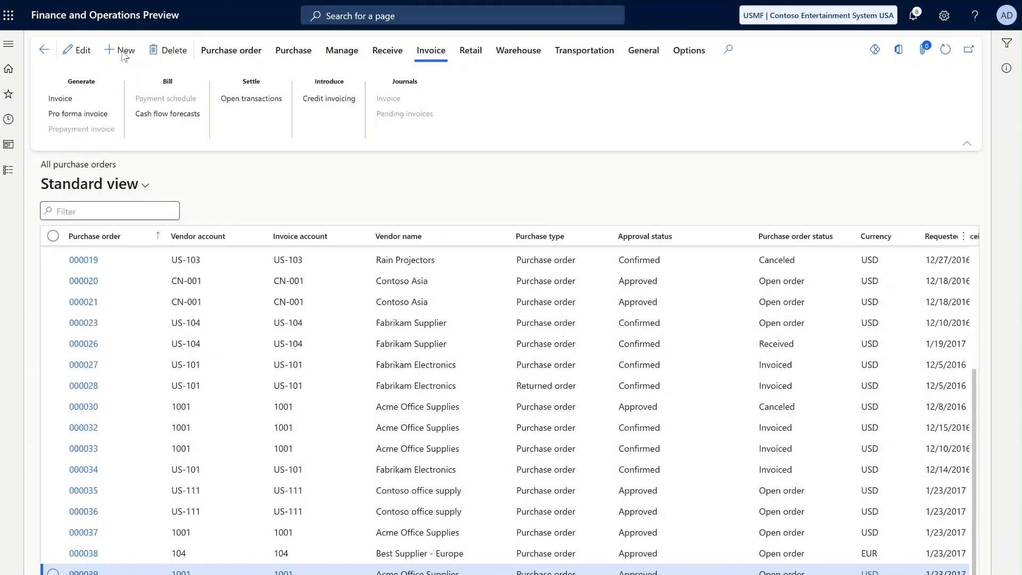
{"action": "left_click", "coordinate": [123, 53]}
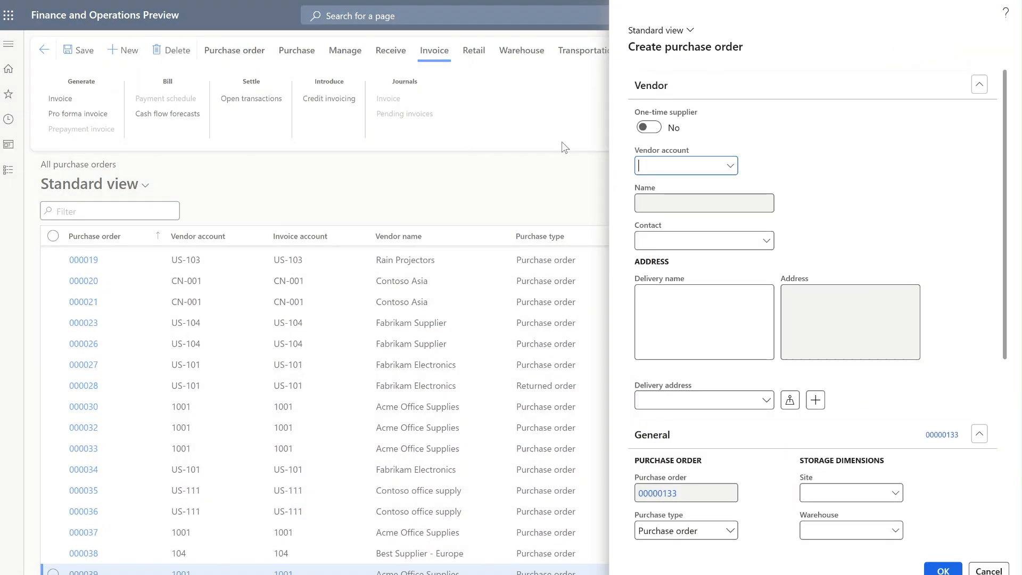
{"action": "type", "text": "1001"}
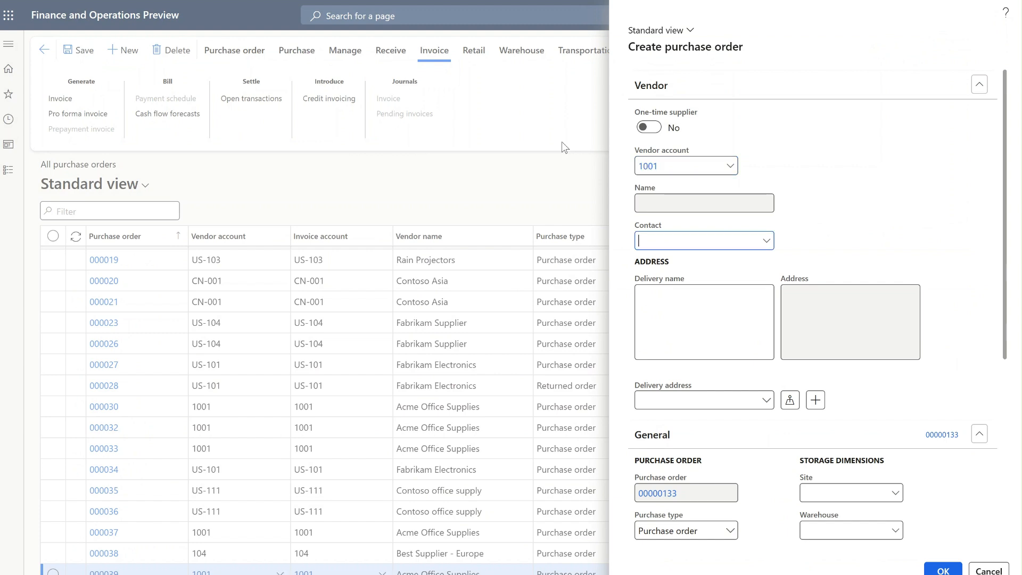
{"action": "key", "text": "Tab"}
{"action": "left_click", "coordinate": [834, 529]}
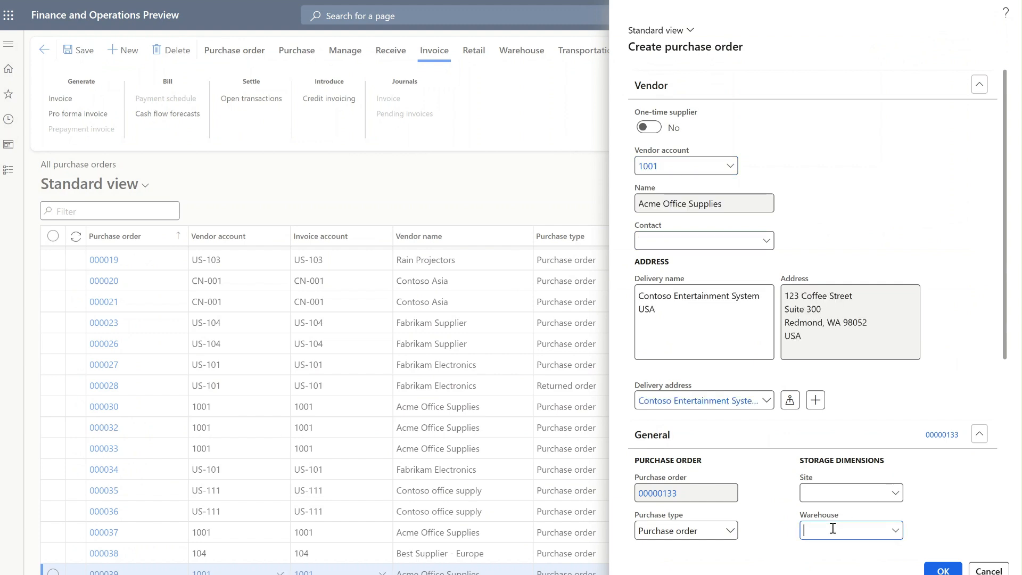
{"action": "type", "text": "11"}
{"action": "key", "text": "Tab"}
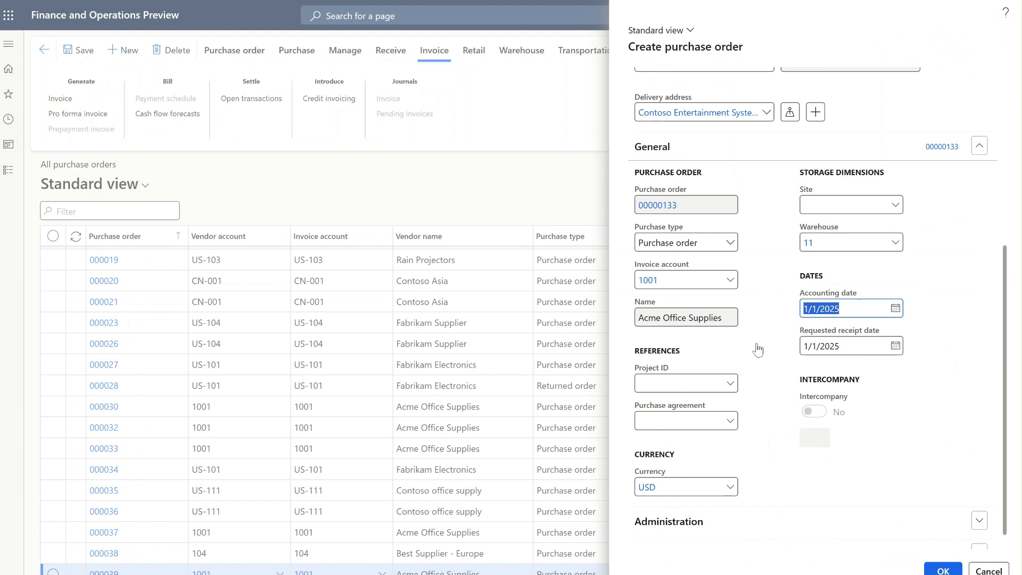
- Set the new purchase order's currency to EUR and create the order
{"action": "left_click", "coordinate": [675, 488]}
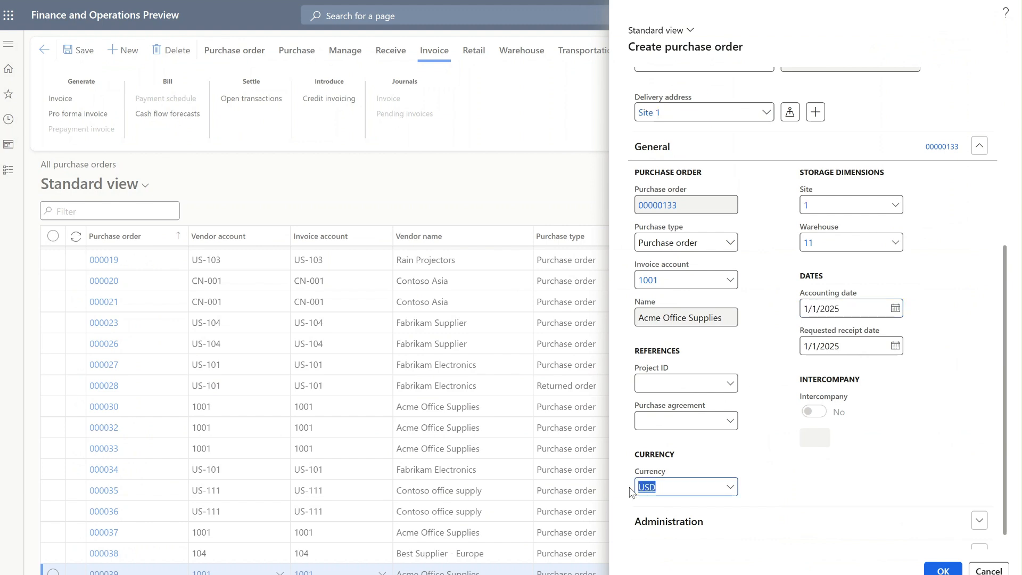
{"action": "type", "text": "EUR"}
{"action": "key", "text": "Tab"}
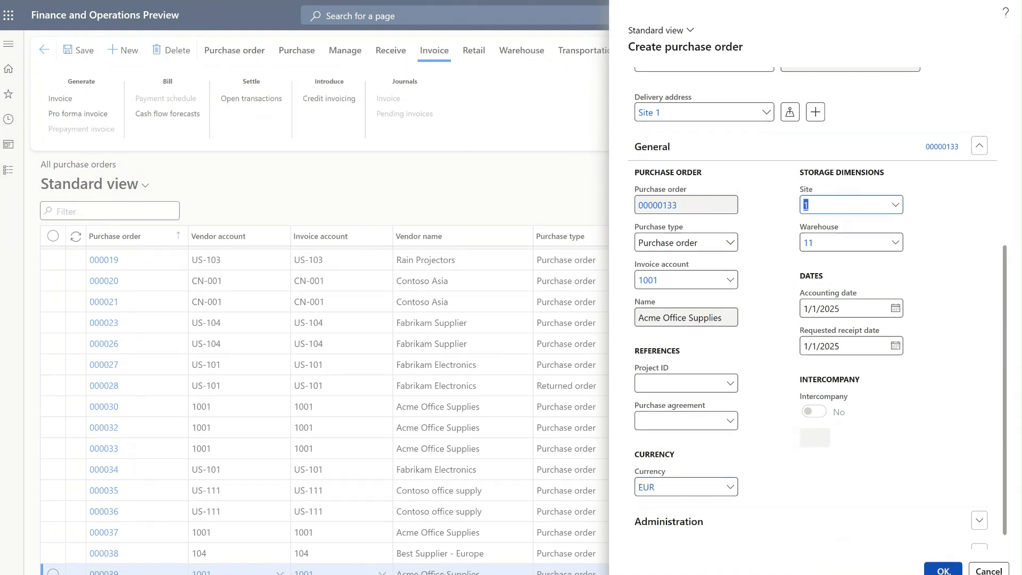
{"action": "left_click", "coordinate": [942, 570]}
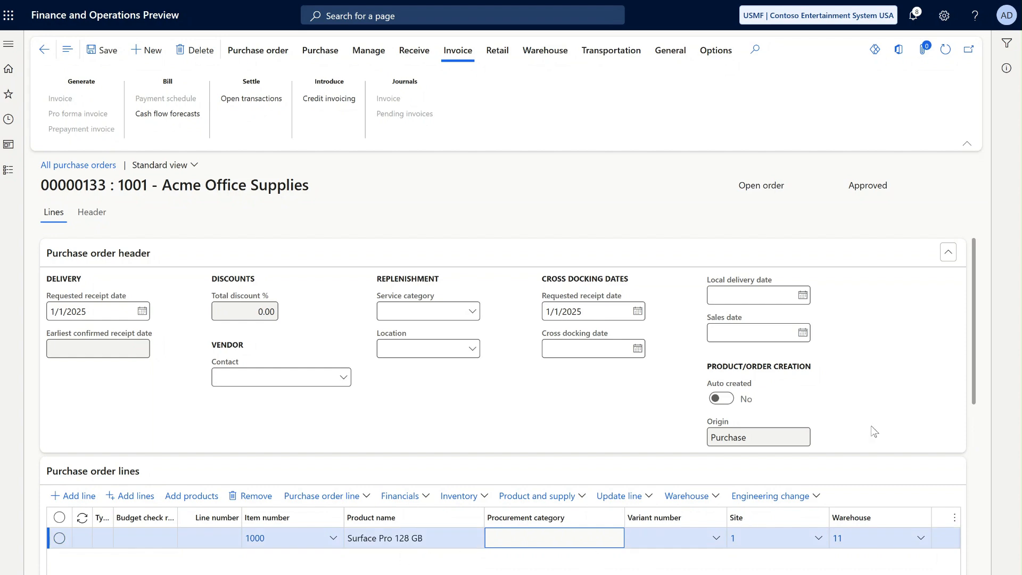
- Mark the Surface Pro 128 GB order line as a new fixed asset in fixed asset group COMP
{"action": "left_click_drag", "start_coordinate": [976, 367], "coordinate": [982, 482]}
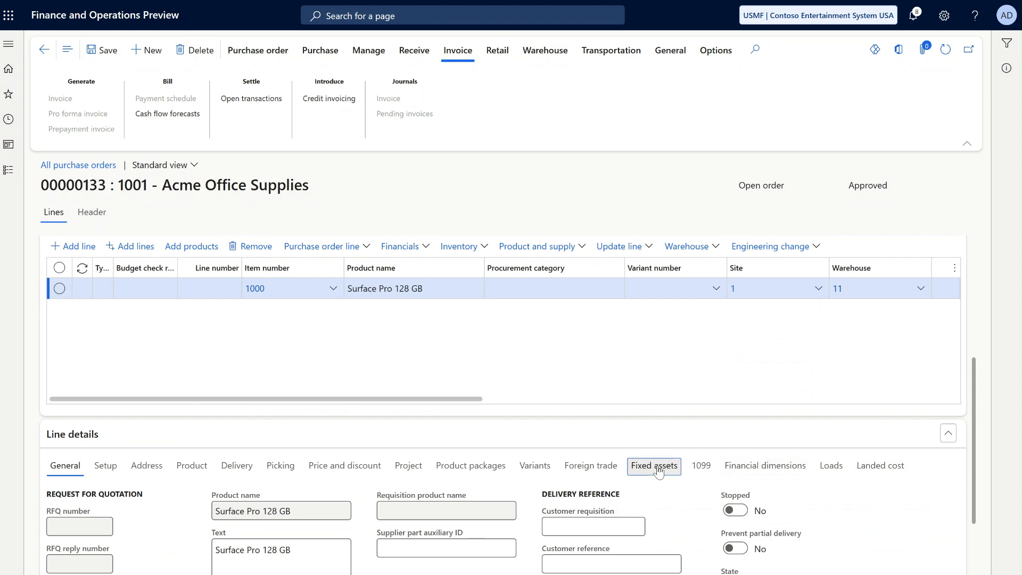
{"action": "left_click", "coordinate": [659, 468]}
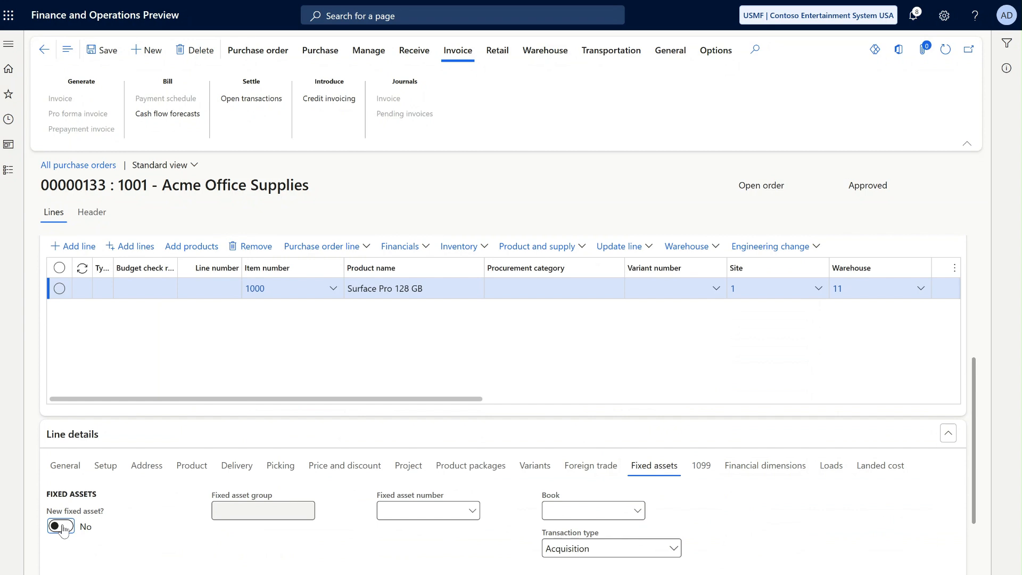
{"action": "left_click", "coordinate": [61, 526]}
{"action": "left_click", "coordinate": [307, 513]}
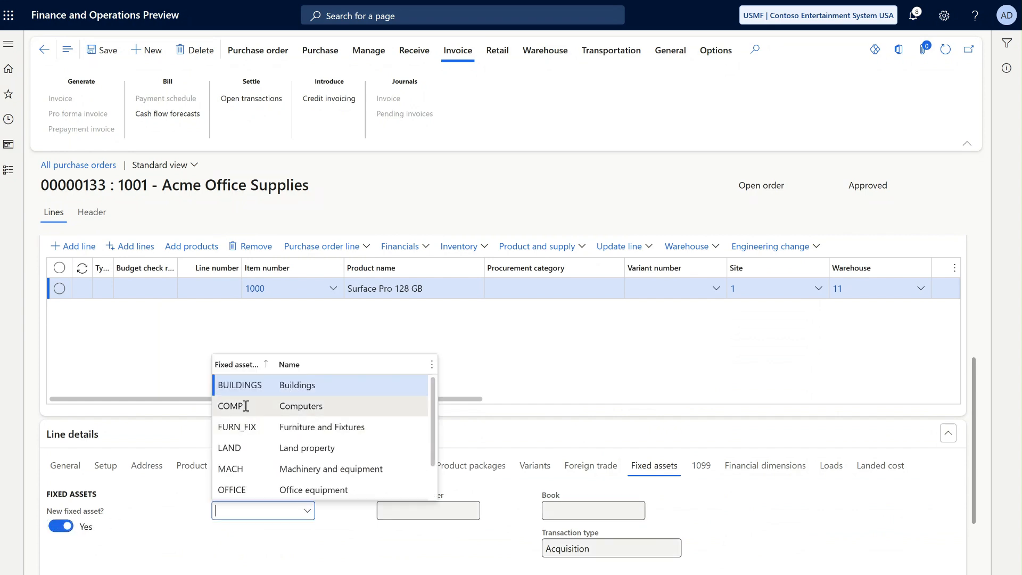
{"action": "left_click", "coordinate": [246, 406]}
{"action": "left_click", "coordinate": [245, 406]}
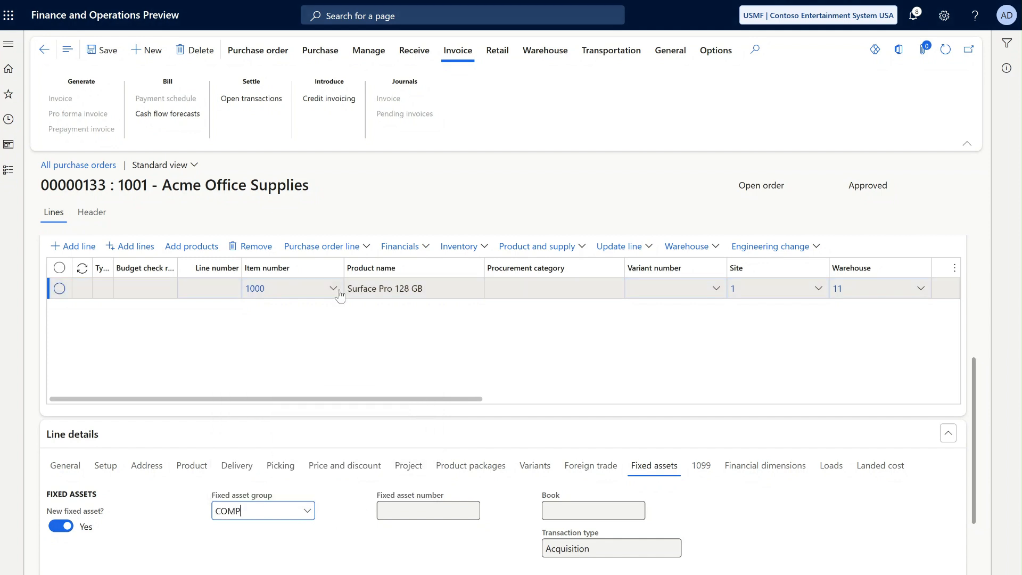
- Confirm the purchase order and post its product receipt as PK0001
{"action": "left_click", "coordinate": [332, 57]}
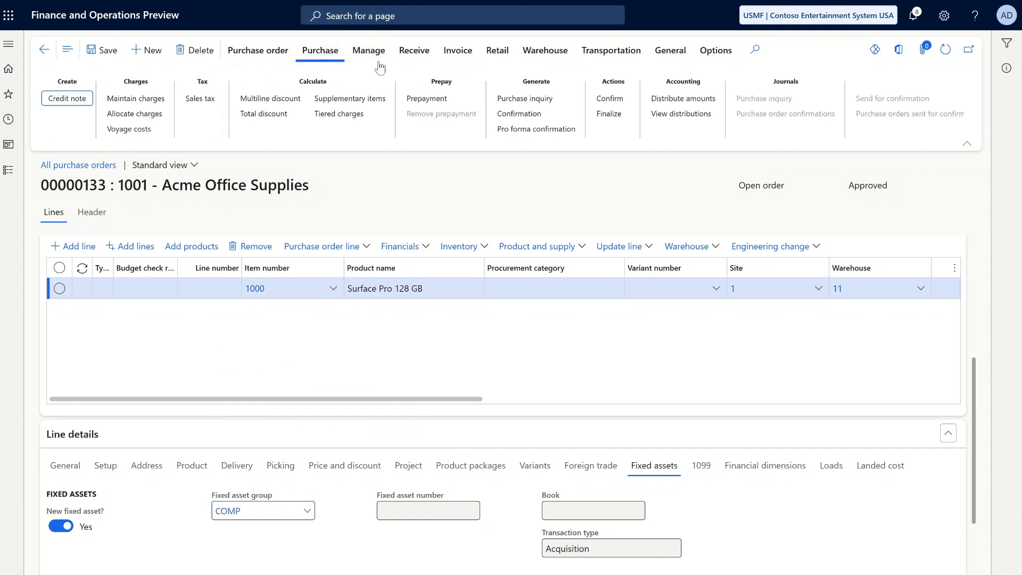
{"action": "left_click", "coordinate": [610, 99]}
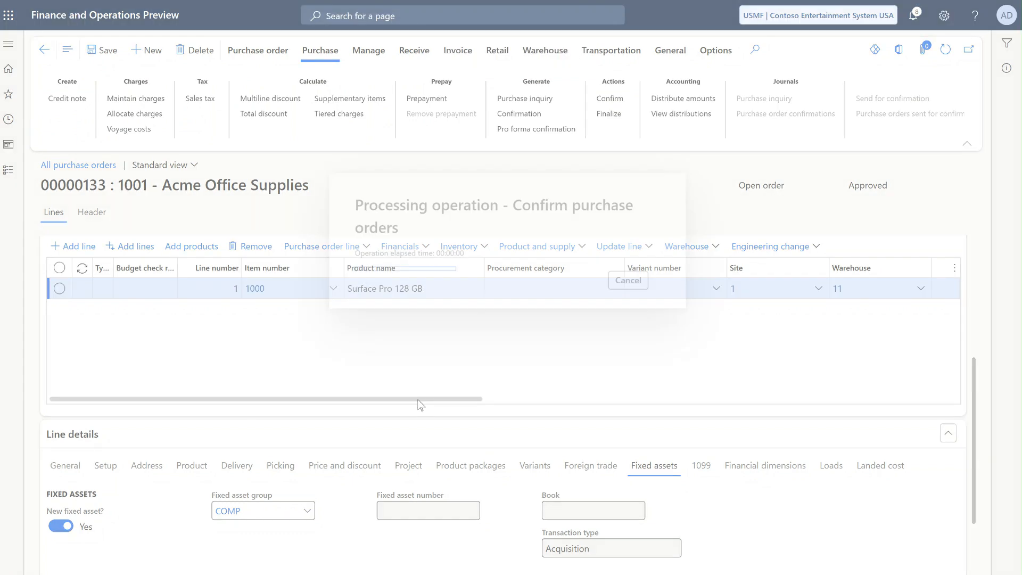
{"action": "left_click", "coordinate": [414, 71]}
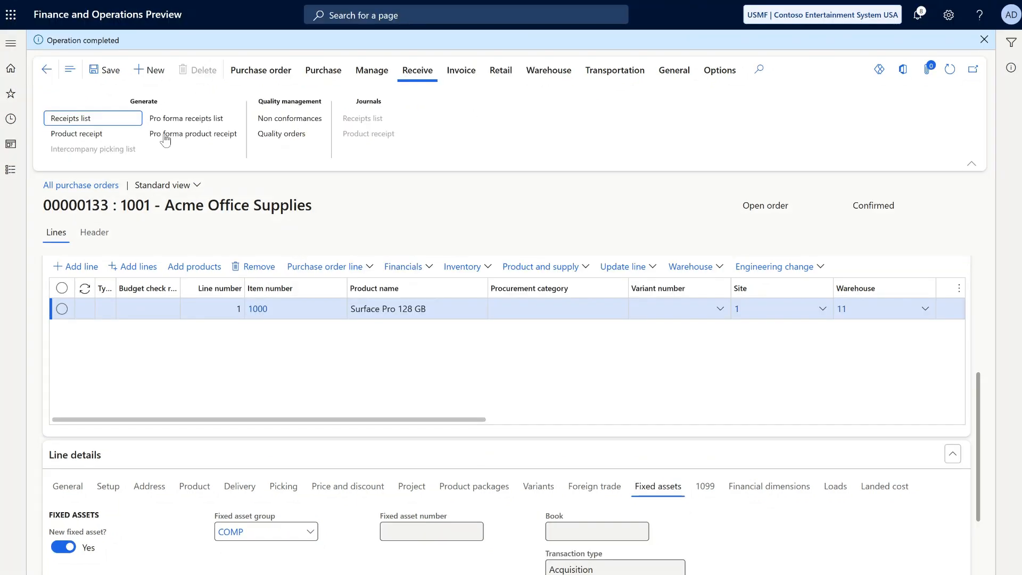
{"action": "left_click", "coordinate": [108, 137]}
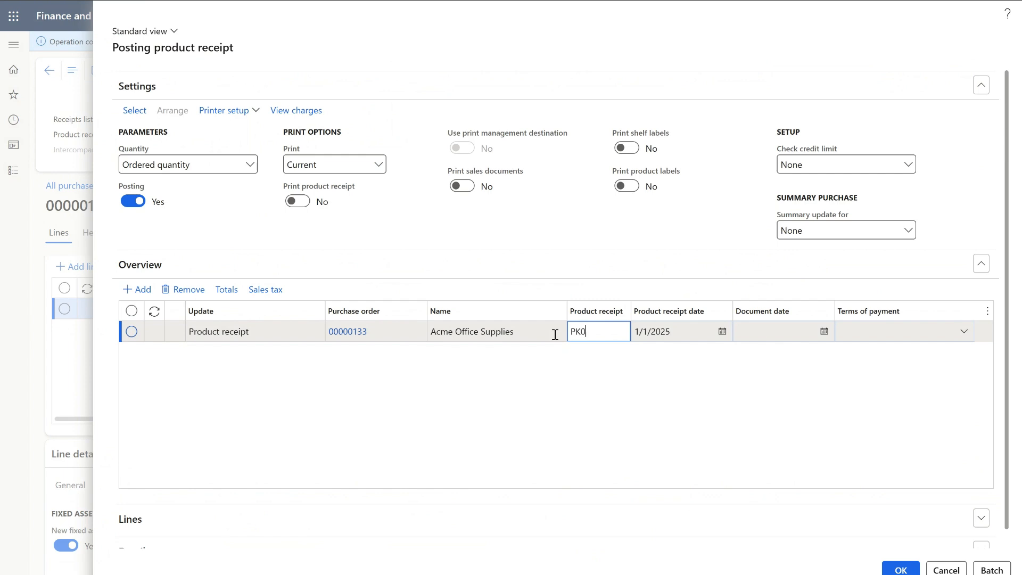
{"action": "type", "text": "001"}
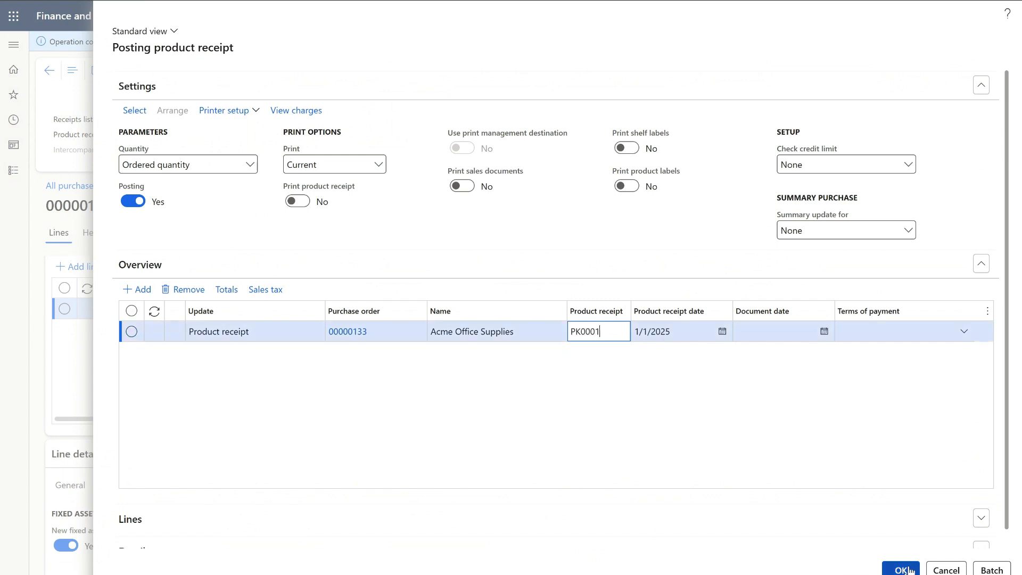
{"action": "left_click", "coordinate": [907, 569]}
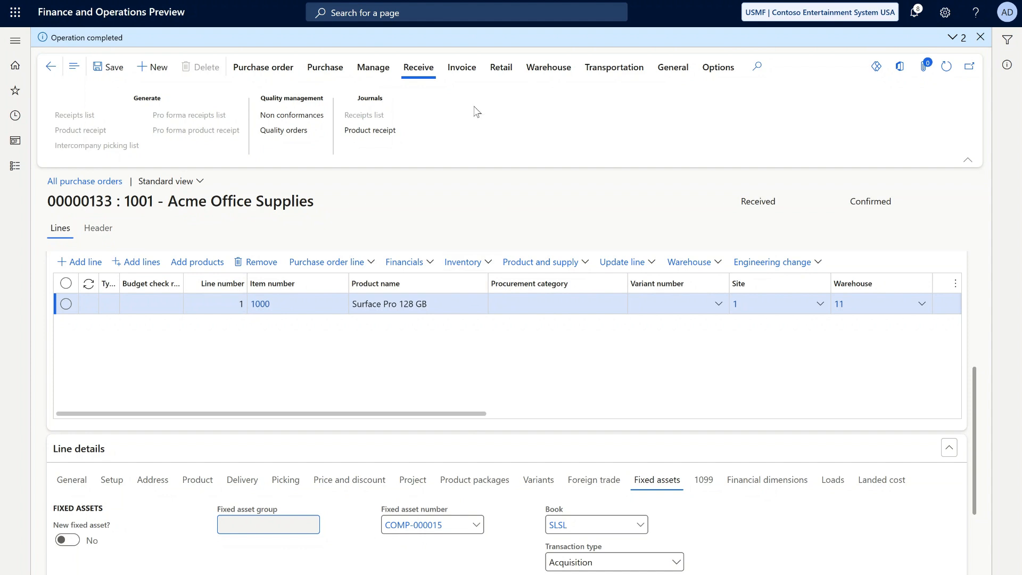
- Generate the purchase order's vendor invoice with number INV00001 and post it after updating its match status
{"action": "left_click", "coordinate": [464, 75]}
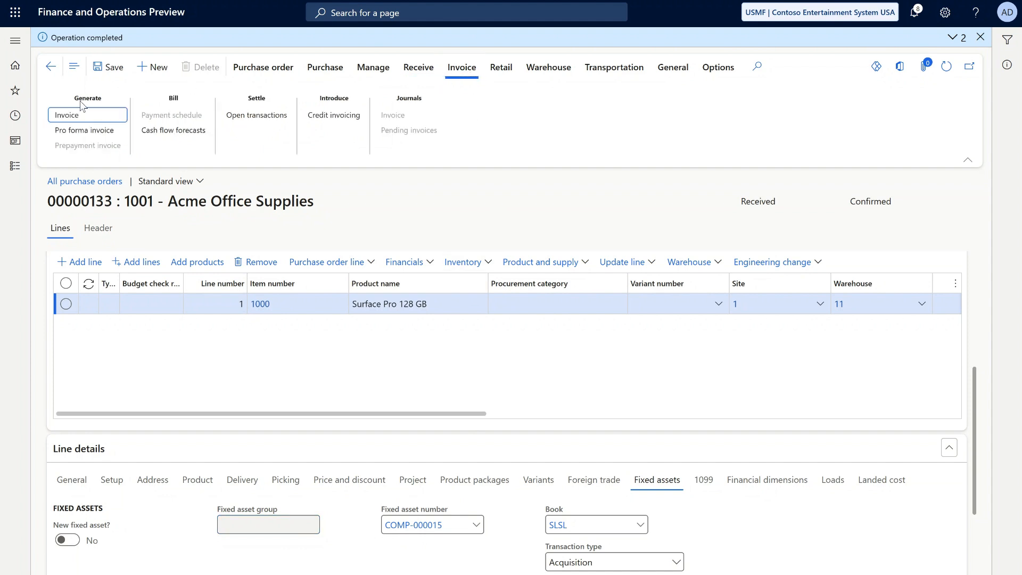
{"action": "left_click", "coordinate": [65, 116]}
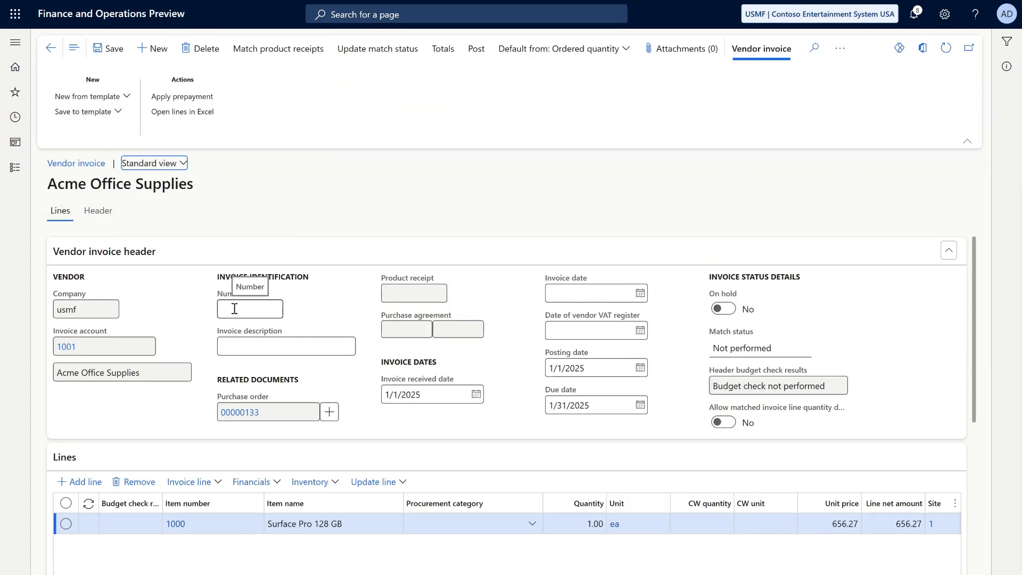
{"action": "left_click", "coordinate": [234, 308]}
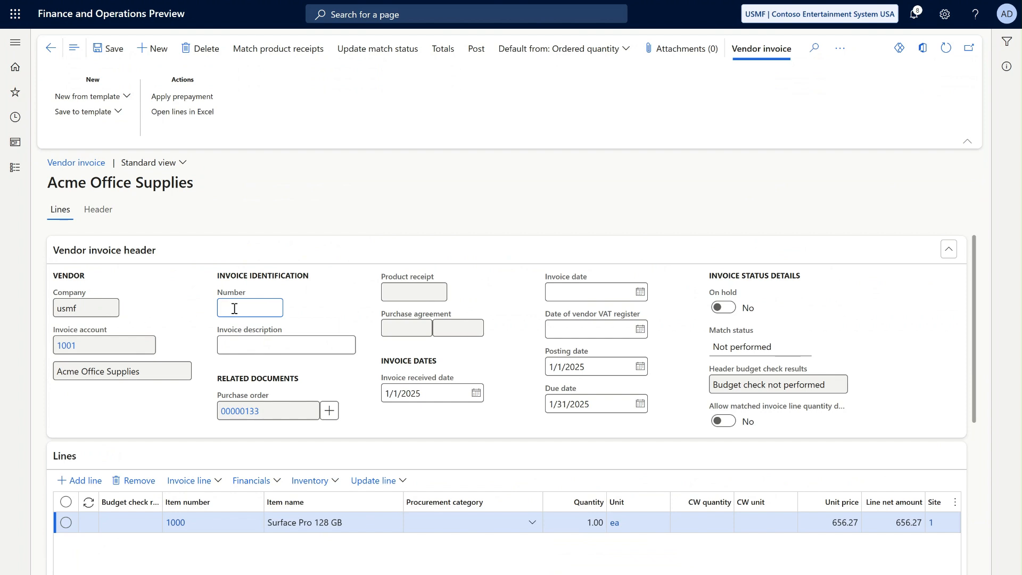
{"action": "type", "text": "INV00001"}
{"action": "key", "text": "Tab"}
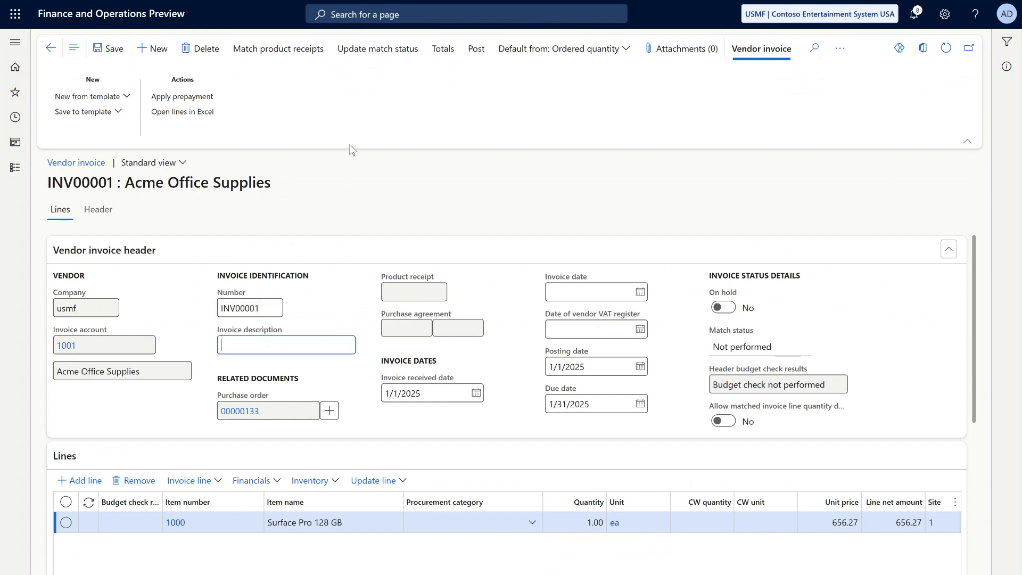
{"action": "left_click", "coordinate": [380, 60]}
{"action": "left_click", "coordinate": [477, 53]}
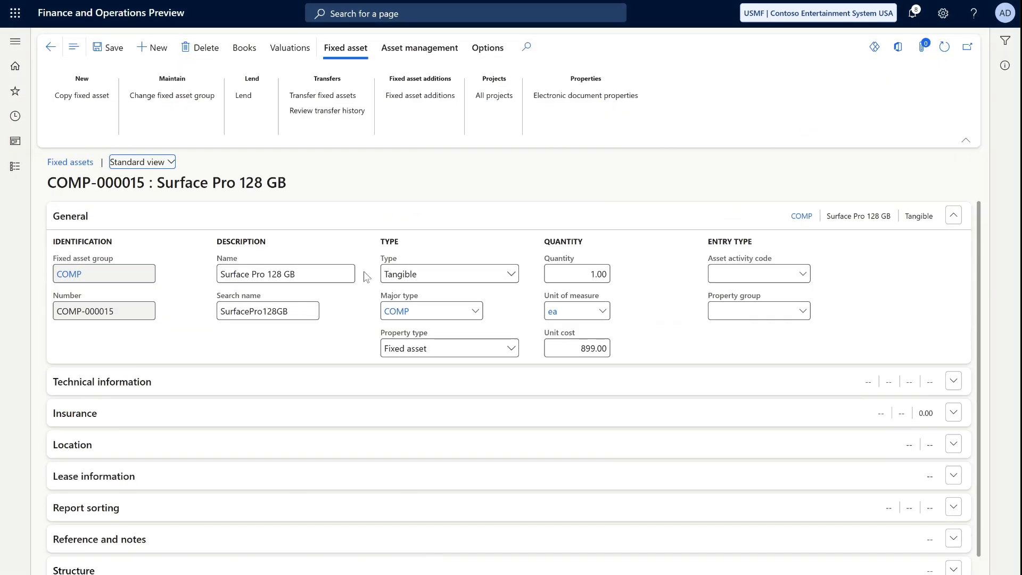
- Open the Surface Pro fixed asset's books and view the transactions of its SLSL book
{"action": "left_click", "coordinate": [253, 60]}
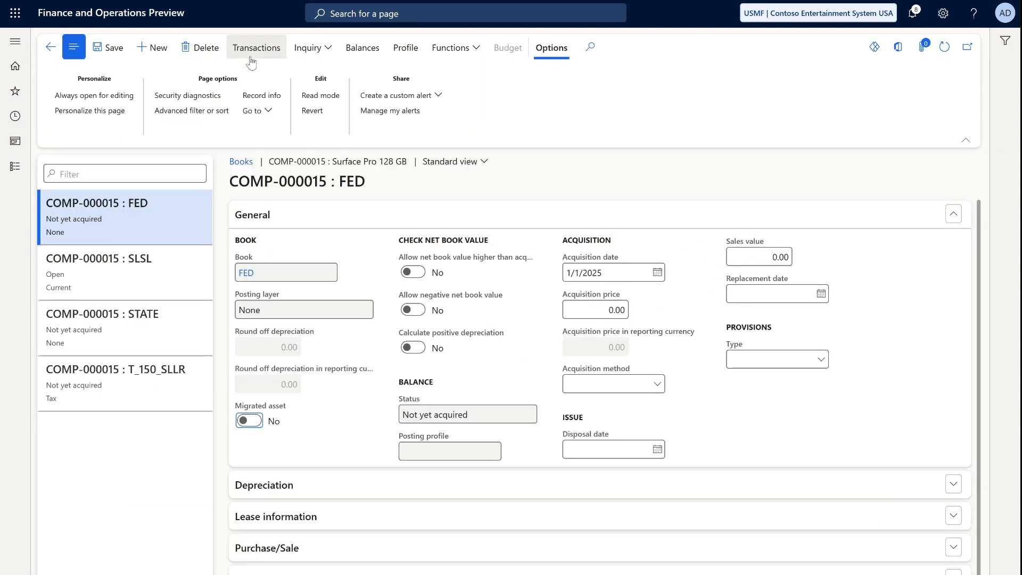
{"action": "left_click", "coordinate": [163, 256]}
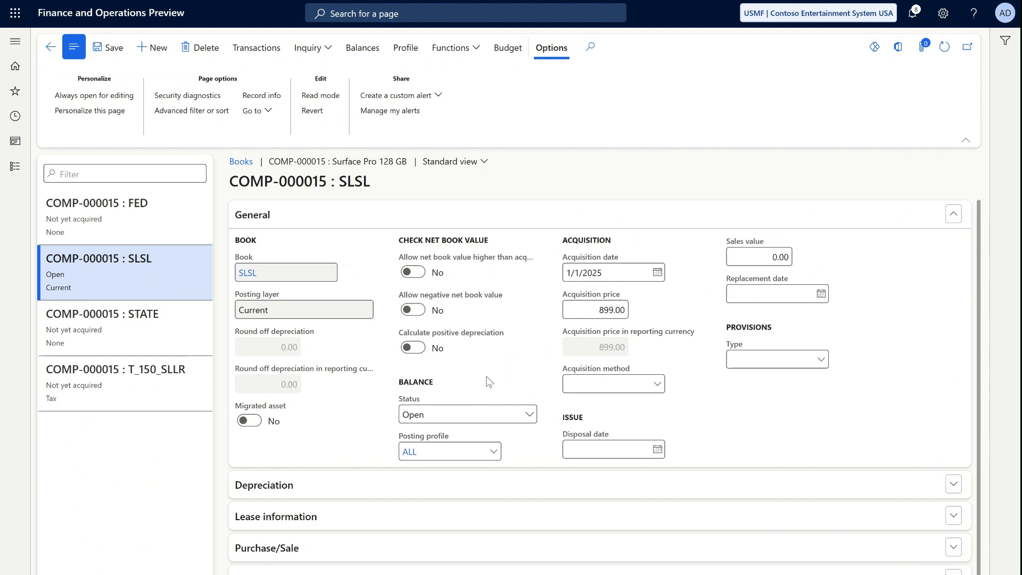
{"action": "left_click", "coordinate": [258, 49]}
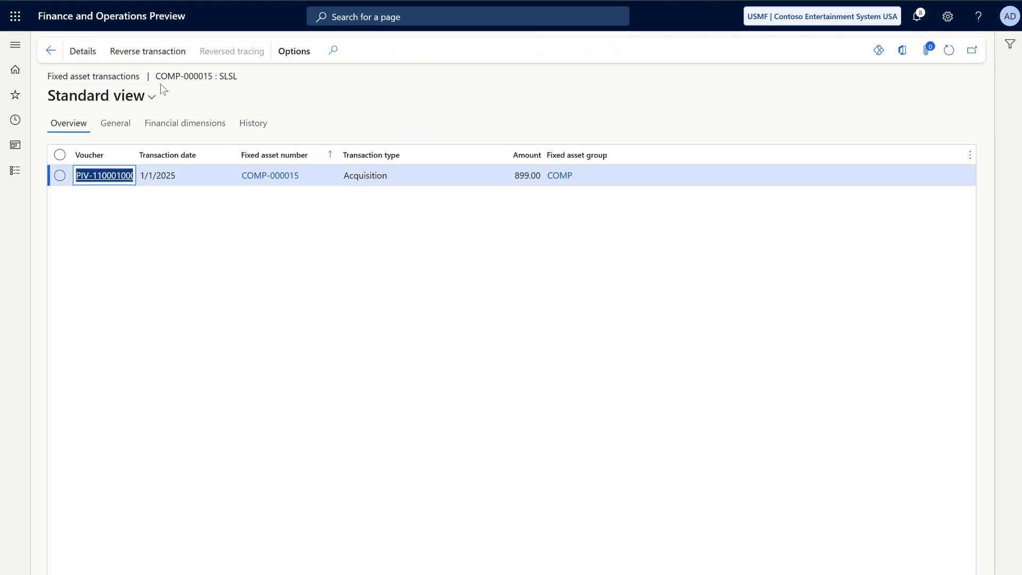
- Transfer the subledger journal entries for product receipt PK0001 and vendor invoice INV00001 to the general ledger
{"action": "left_click", "coordinate": [15, 121]}
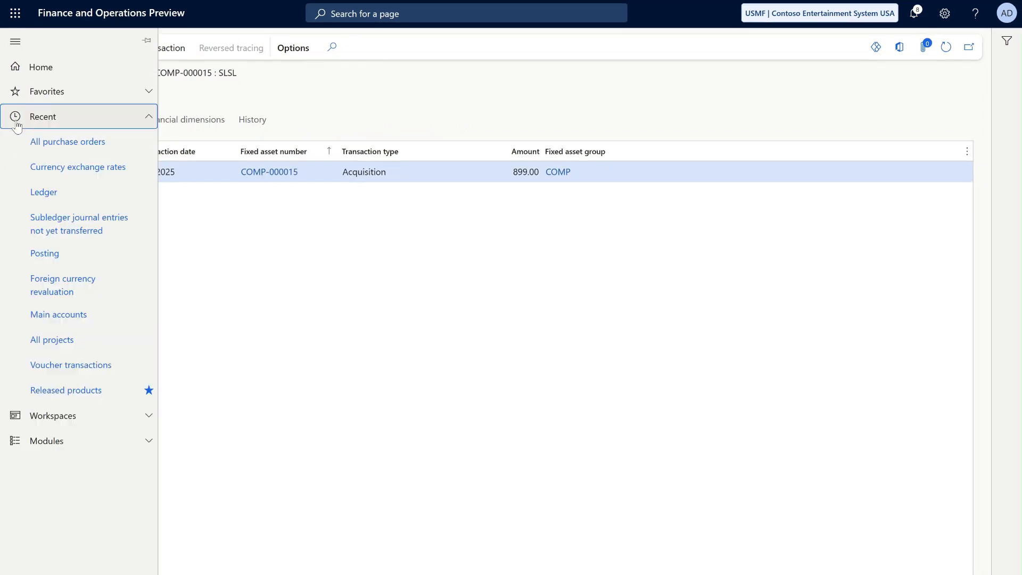
{"action": "left_click", "coordinate": [46, 441]}
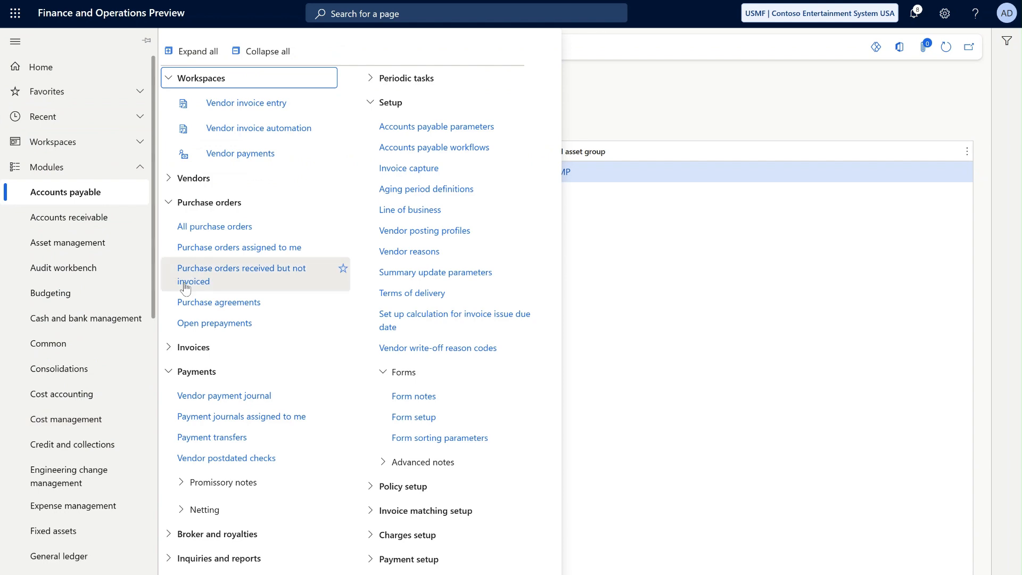
{"action": "scroll", "coordinate": [70, 372], "scroll_direction": "down", "scroll_amount": 2}
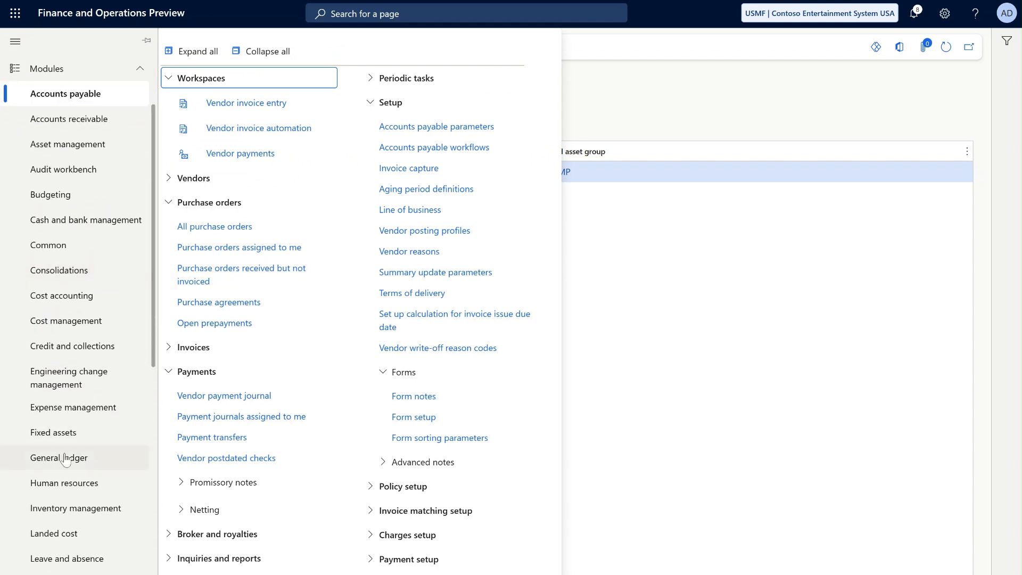
{"action": "left_click", "coordinate": [65, 459]}
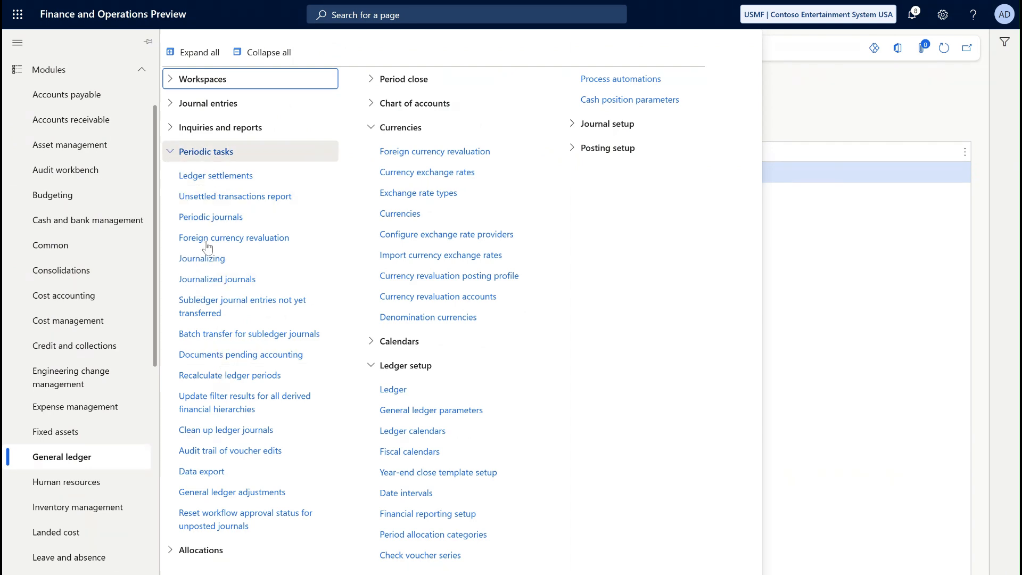
{"action": "left_click", "coordinate": [197, 314]}
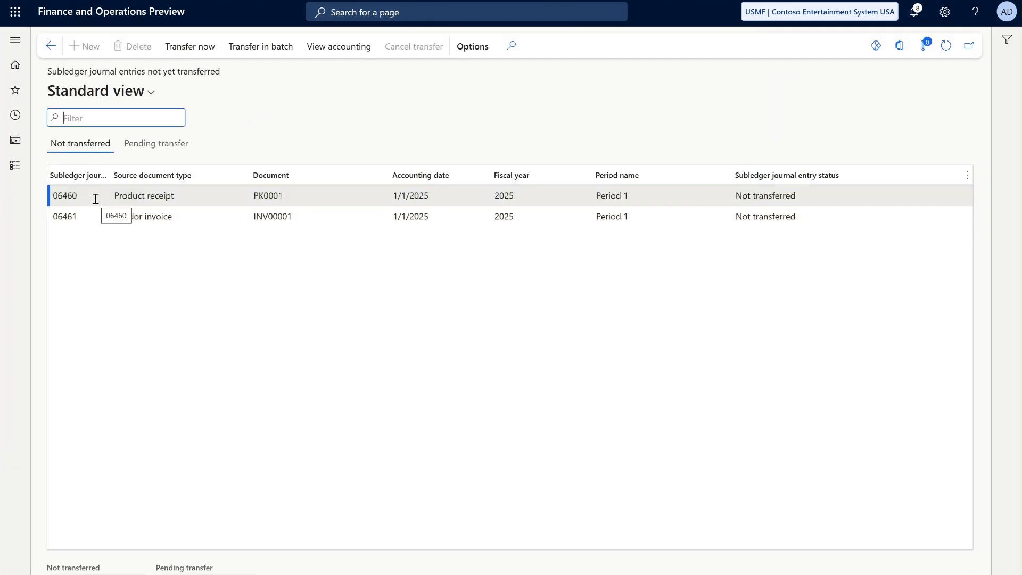
{"action": "left_click", "coordinate": [159, 192]}
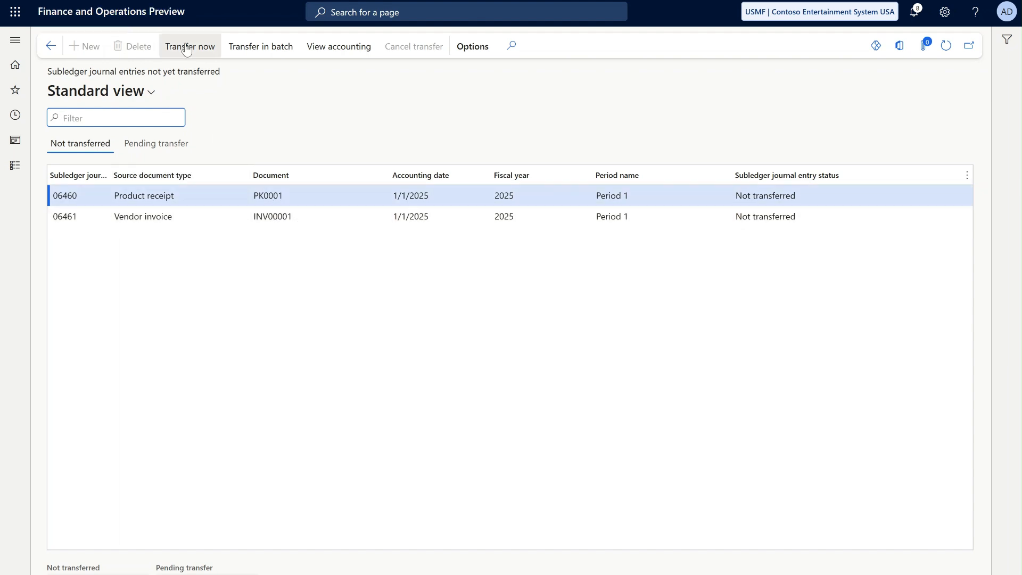
{"action": "left_click", "coordinate": [185, 44]}
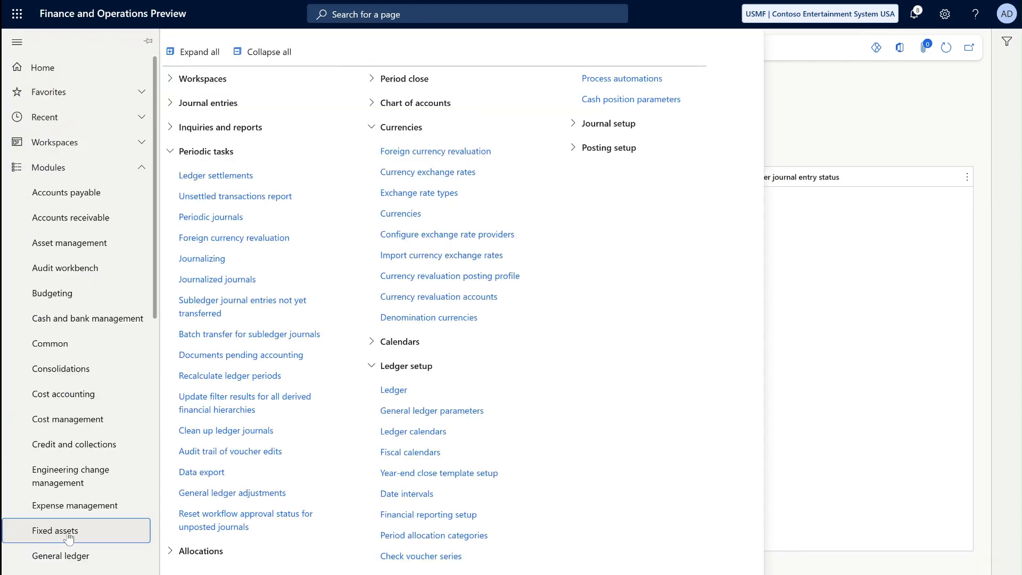
- Open the SLSL book transactions of fixed asset COMP-000015 and examine the voucher entries behind its acquisition
{"action": "left_click", "coordinate": [68, 539]}
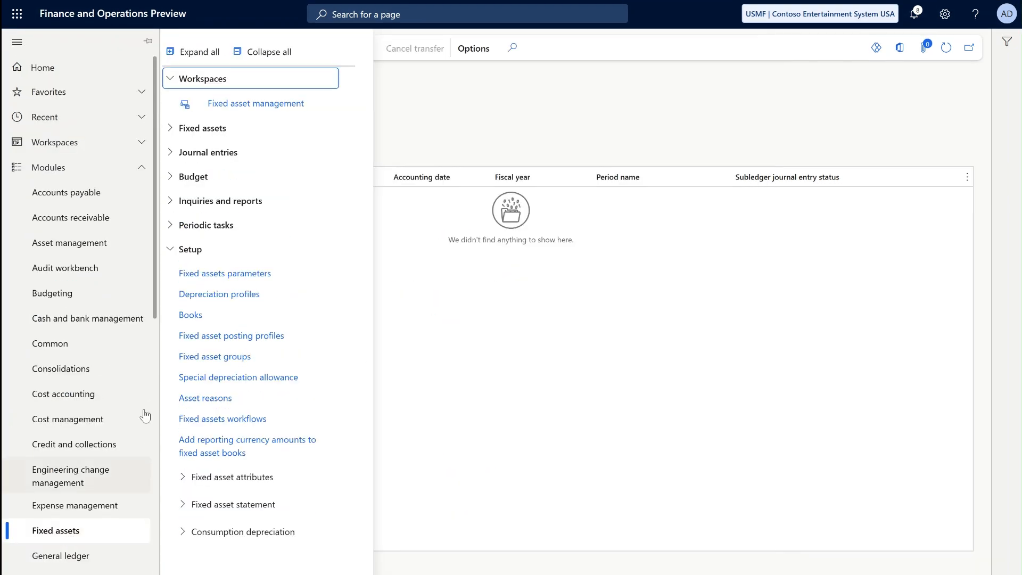
{"action": "left_click", "coordinate": [199, 129]}
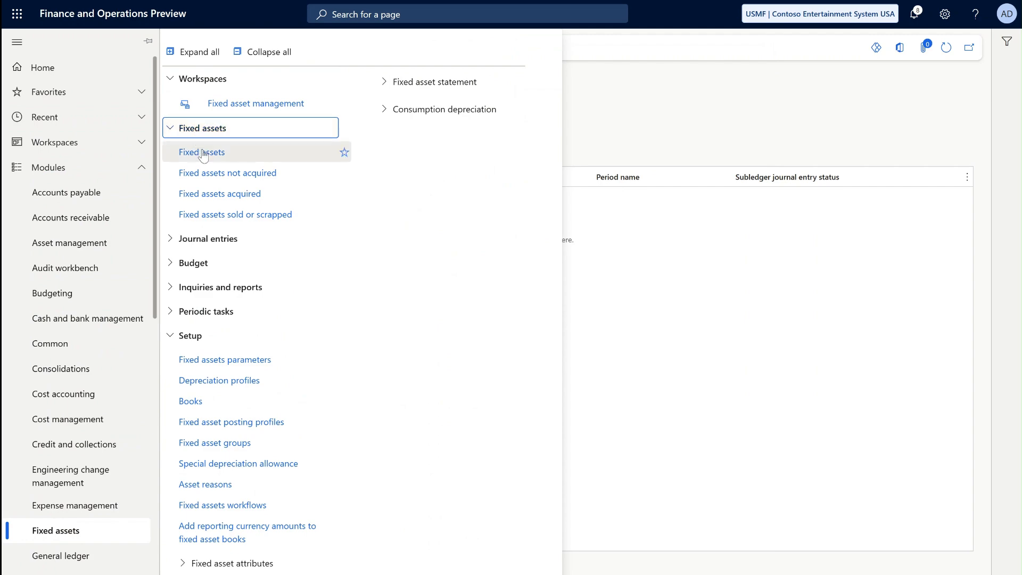
{"action": "left_click", "coordinate": [202, 153]}
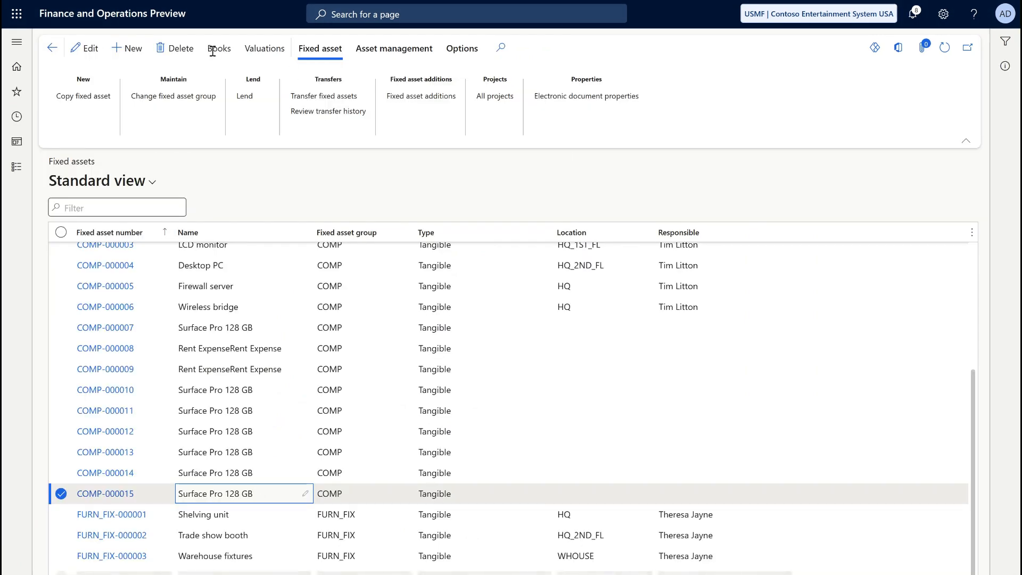
{"action": "left_click", "coordinate": [216, 50]}
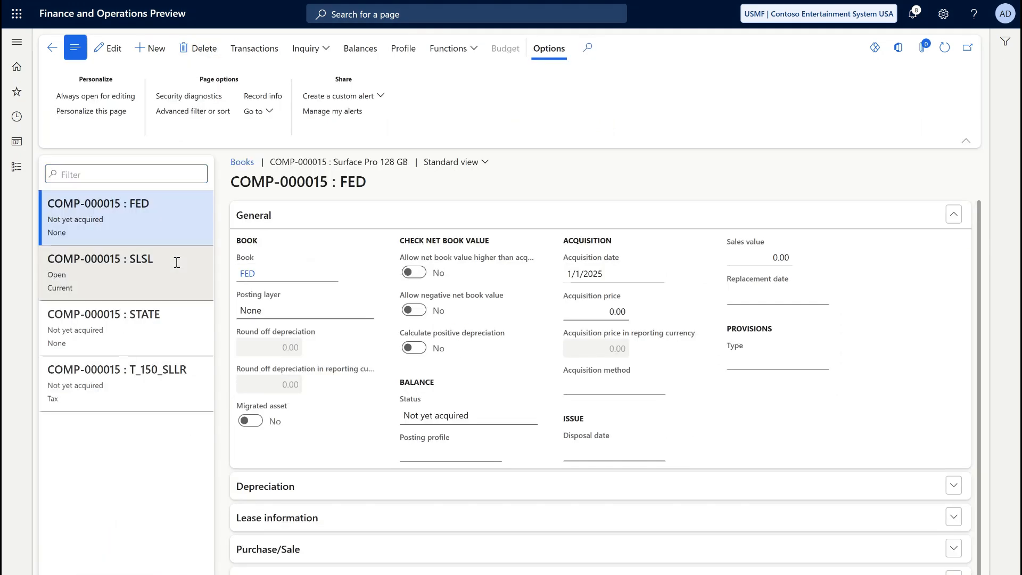
{"action": "left_click", "coordinate": [191, 259]}
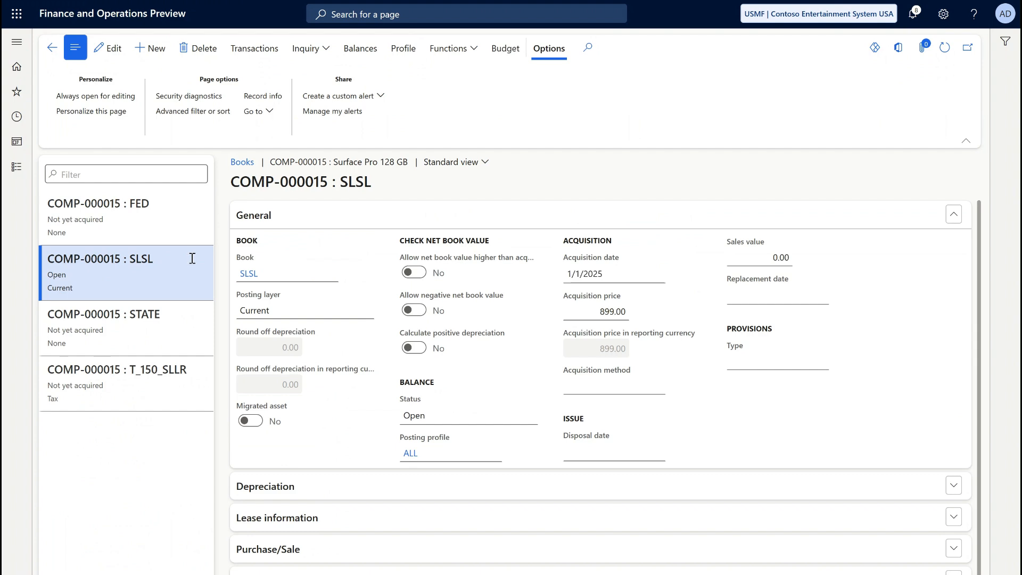
{"action": "left_click", "coordinate": [260, 50]}
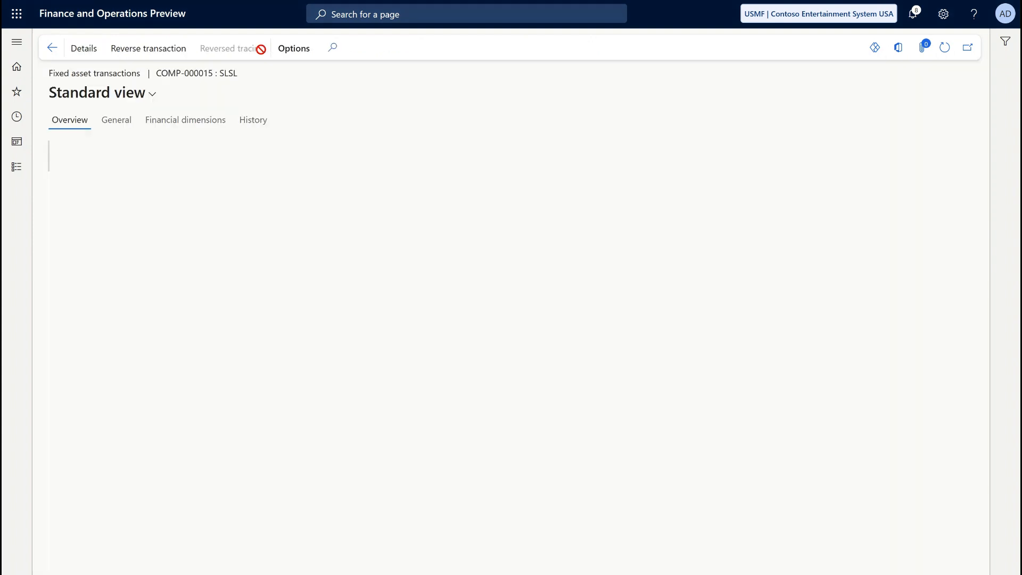
{"action": "left_click", "coordinate": [92, 49]}
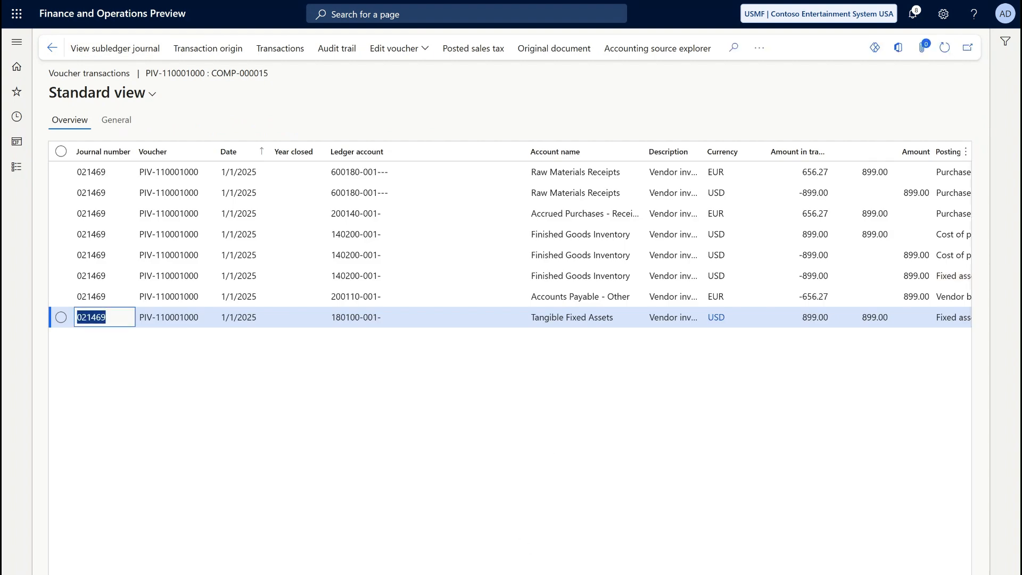
{"action": "scroll", "coordinate": [523, 235], "scroll_direction": "right", "scroll_amount": 1}
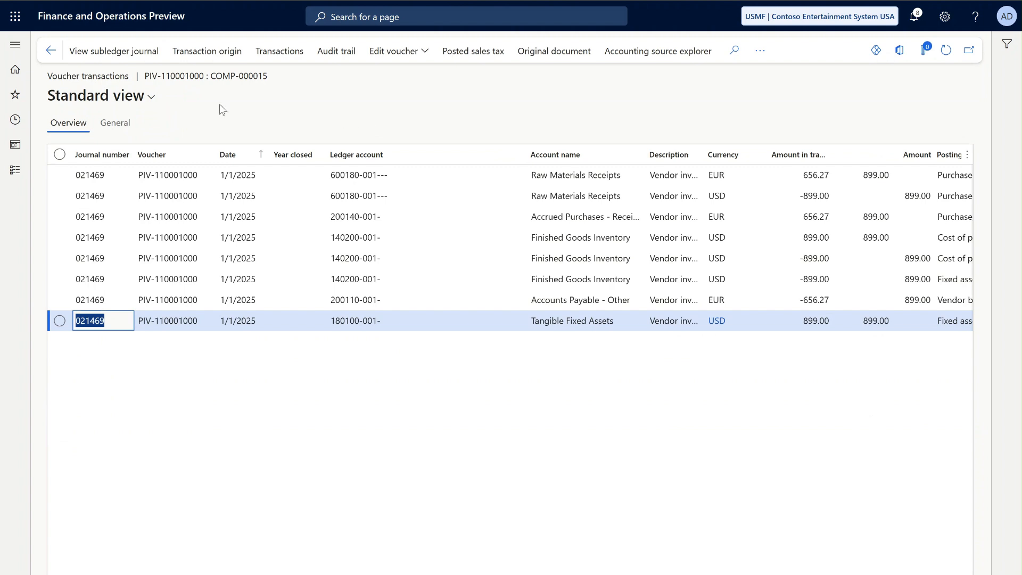
- Open the voucher's transaction origin and examine the currencies and amounts on its vendor, inventory and fixed asset lines
{"action": "left_click", "coordinate": [209, 60]}
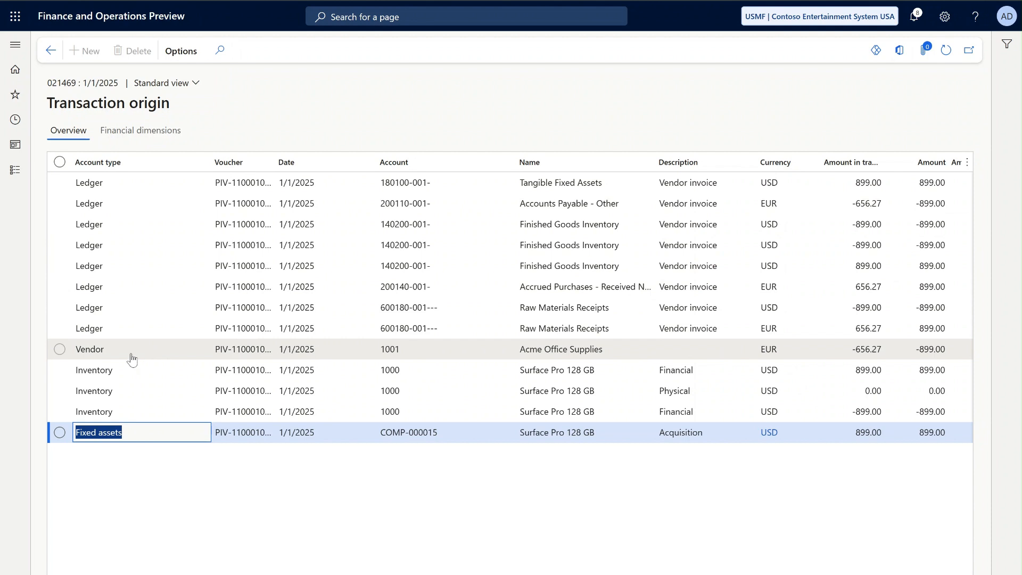
{"action": "left_click", "coordinate": [113, 355]}
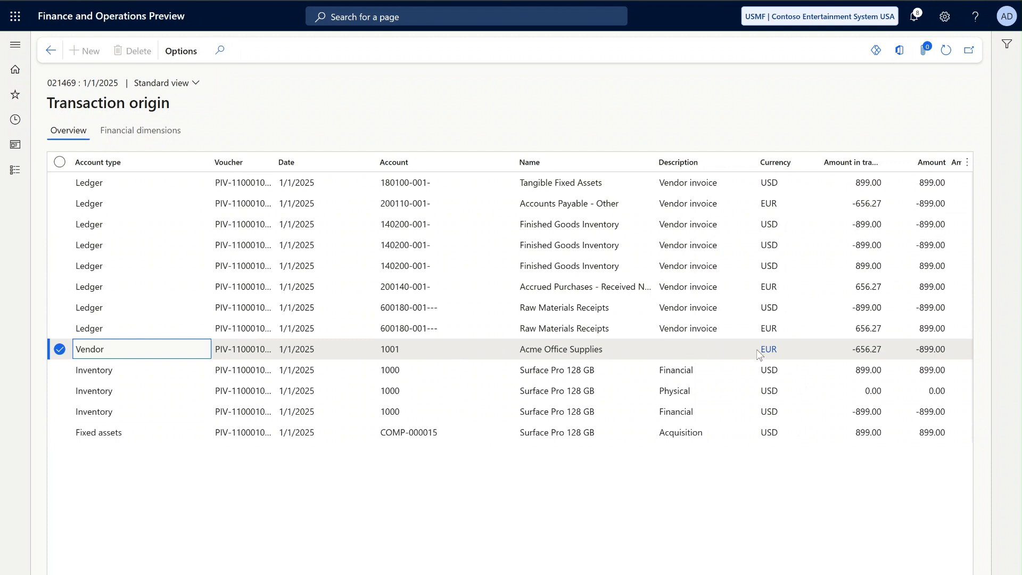
{"action": "left_click", "coordinate": [95, 372]}
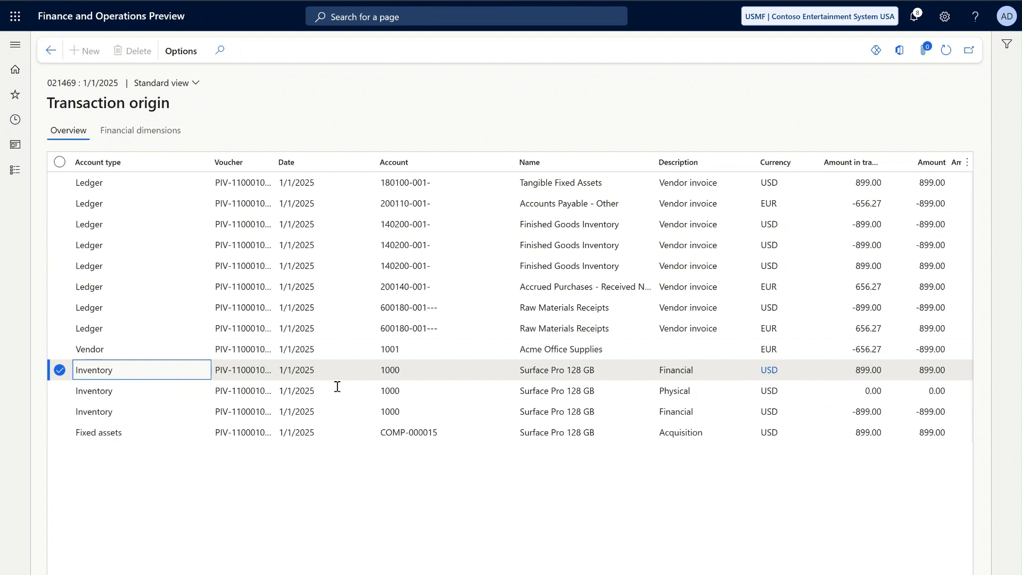
{"action": "left_click", "coordinate": [59, 412]}
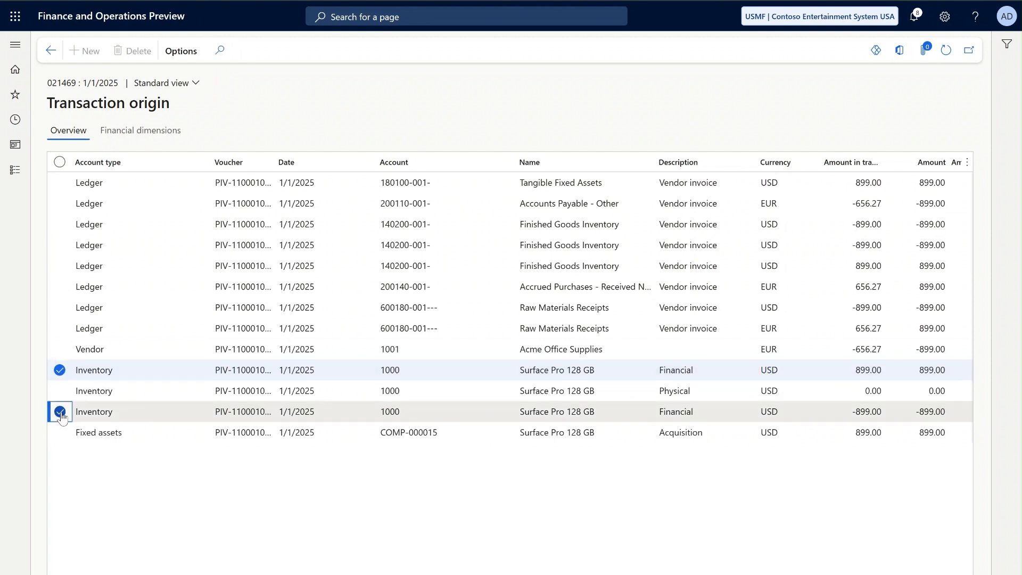
{"action": "left_click", "coordinate": [181, 416]}
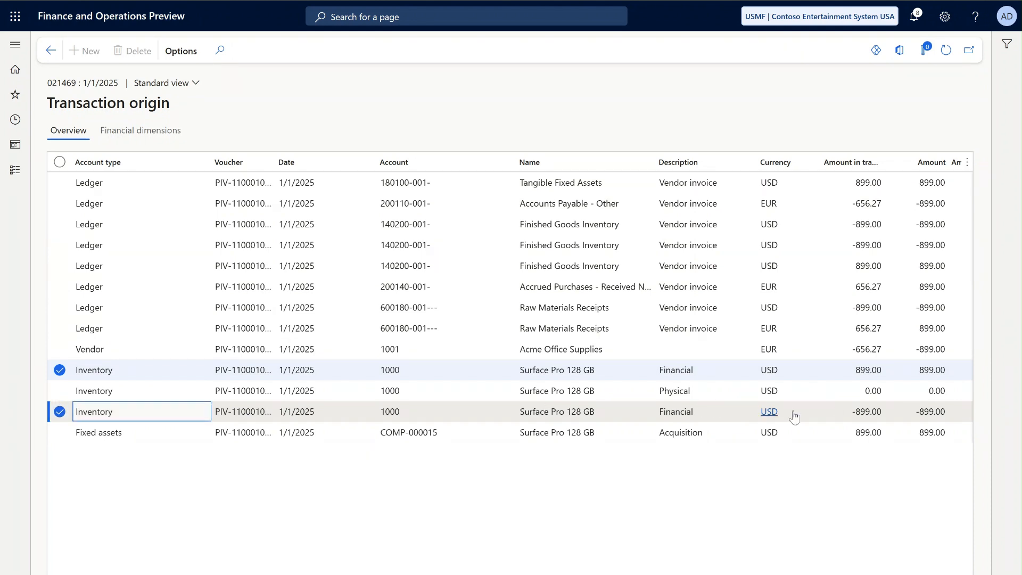
{"action": "mouse_move", "coordinate": [779, 418]}
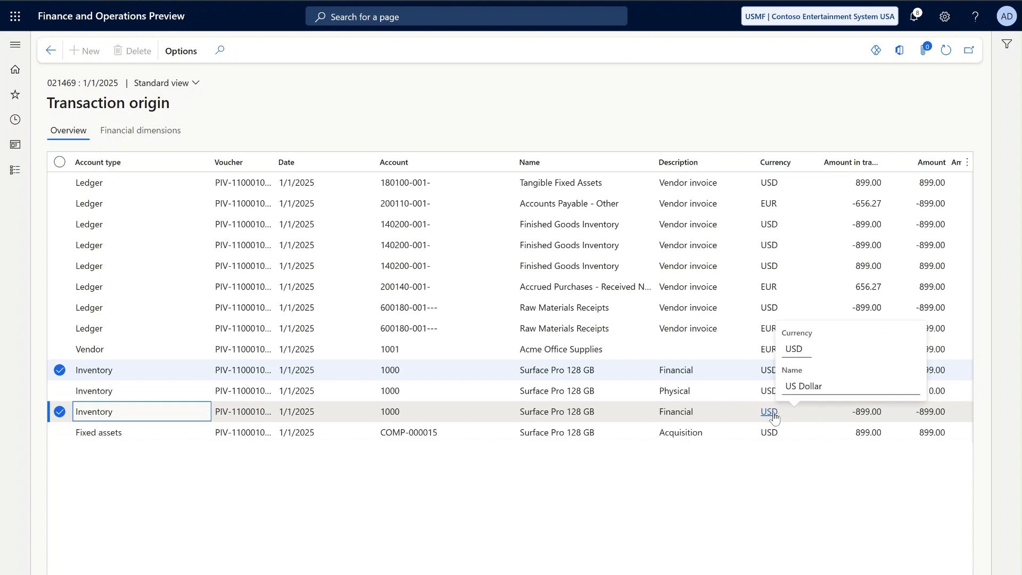
{"action": "left_click", "coordinate": [740, 368]}
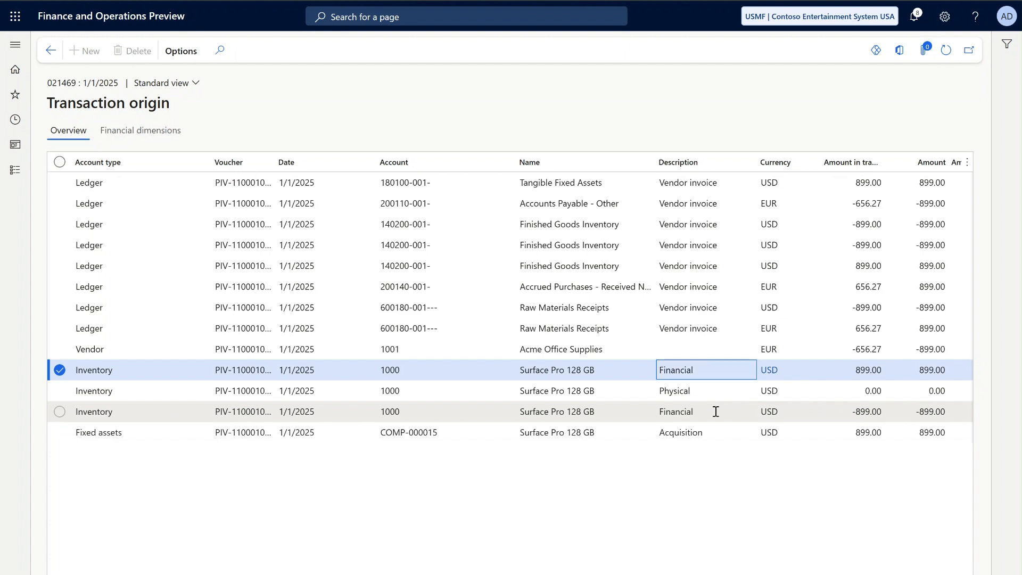
{"action": "left_click", "coordinate": [178, 440]}
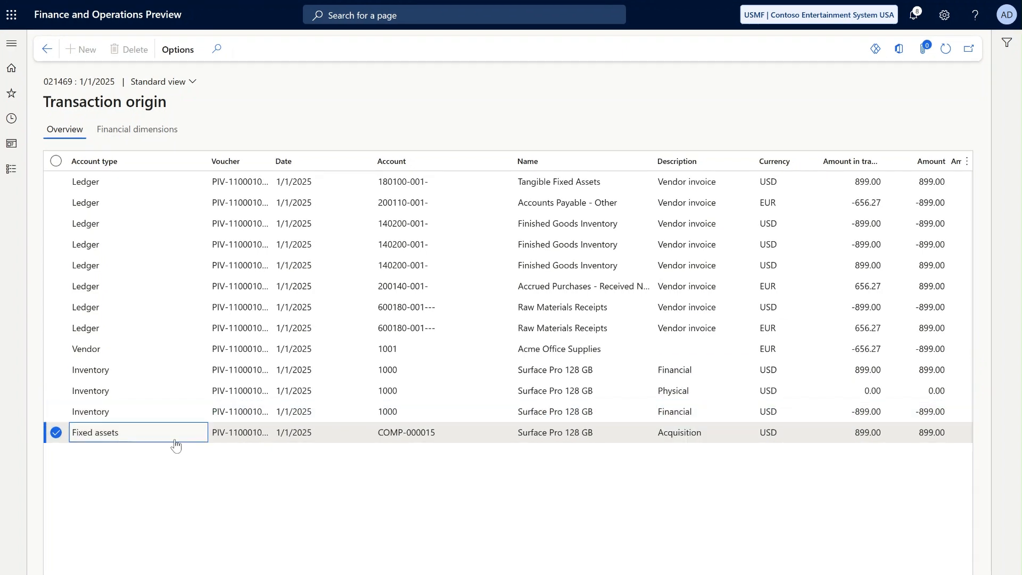